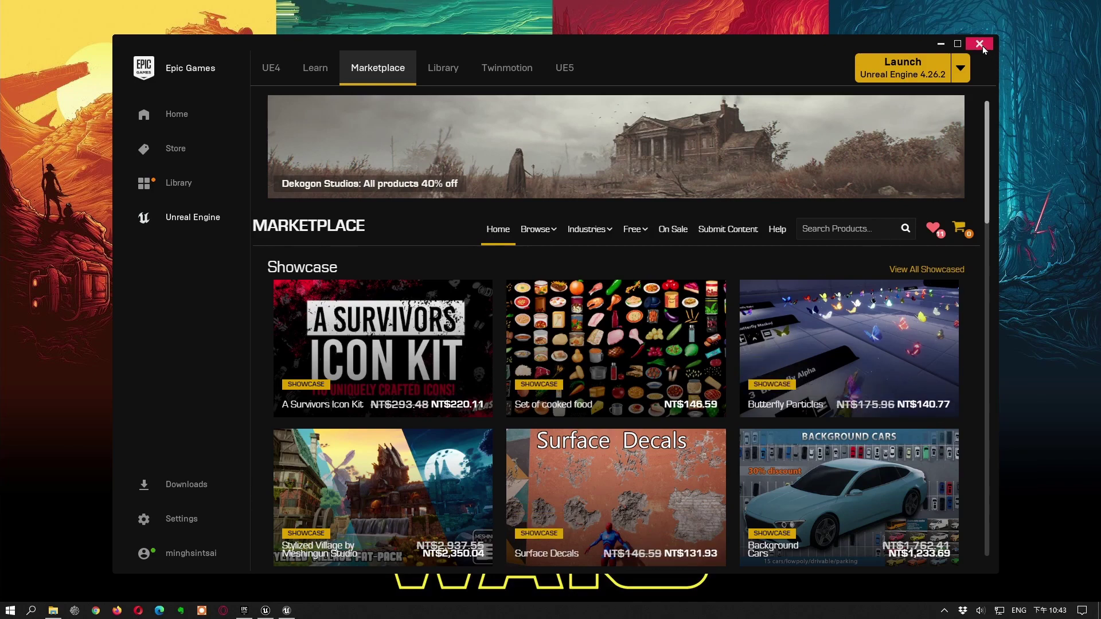
Close the Epic Games launcher and review the Games templates in the project browser, including First Person, Puzzle, Third Person, Top Down, Virtual Reality and VehicleAdvanced
left_click(980, 45)
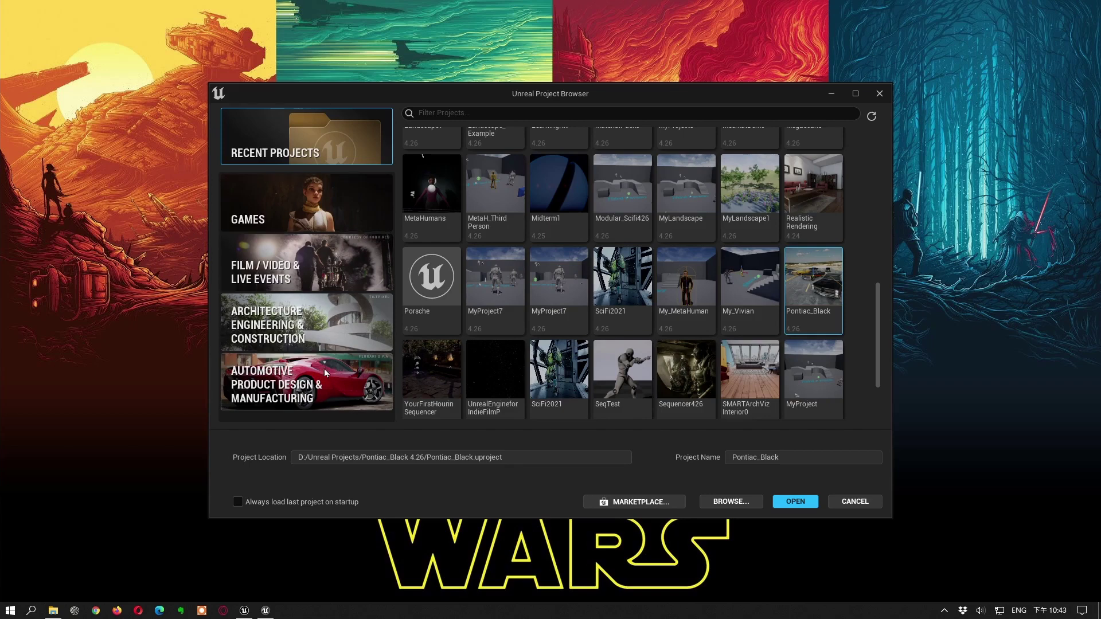
left_click(335, 213)
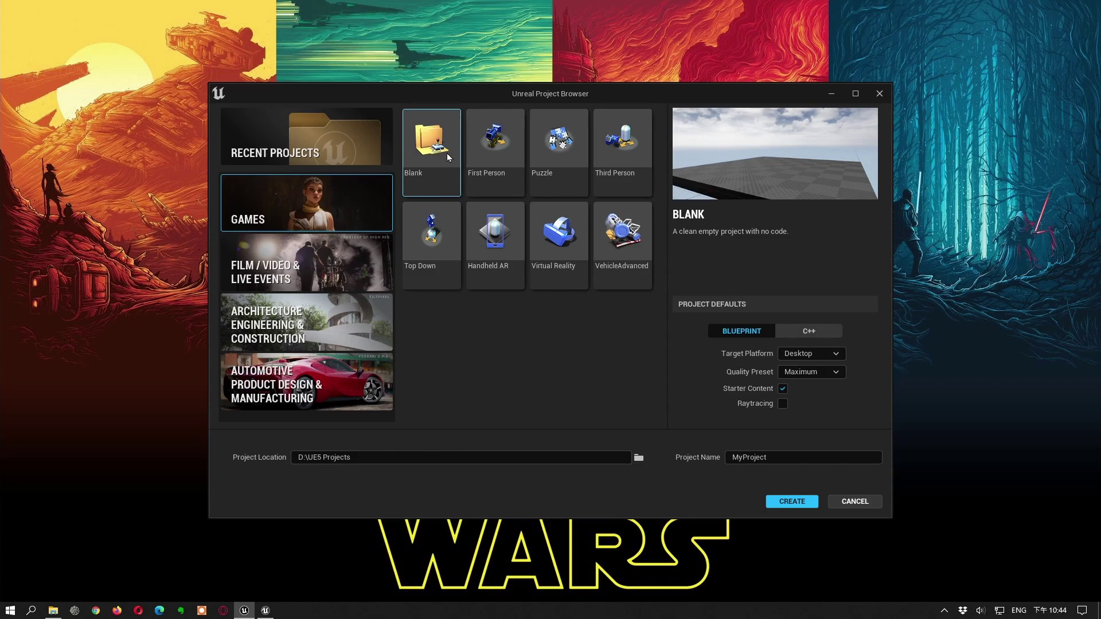
left_click(493, 160)
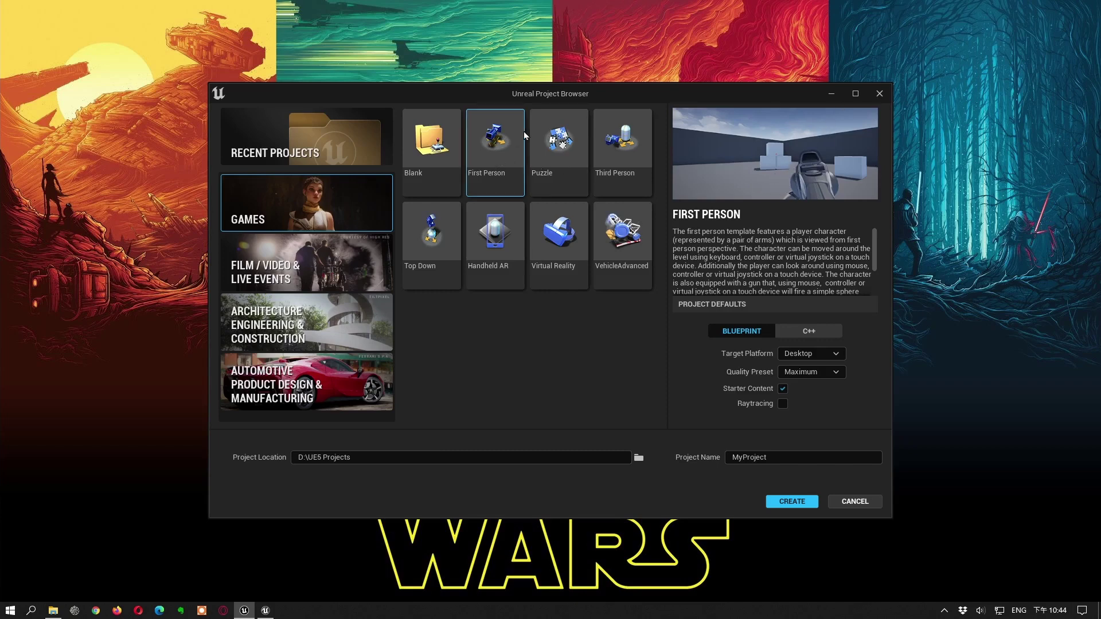
left_click(565, 158)
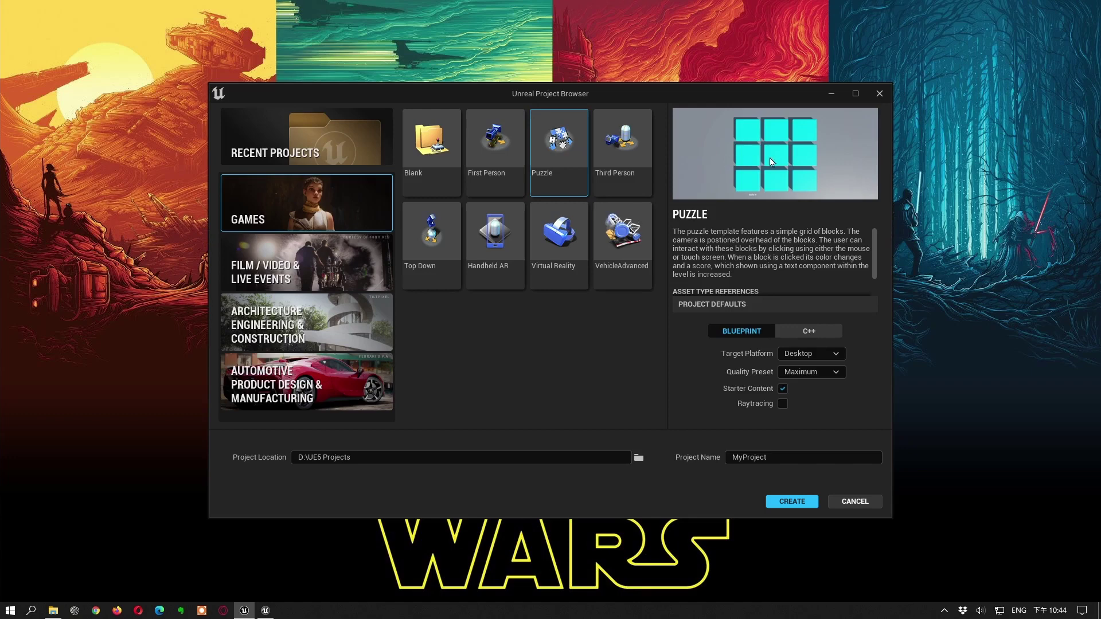
left_click(612, 156)
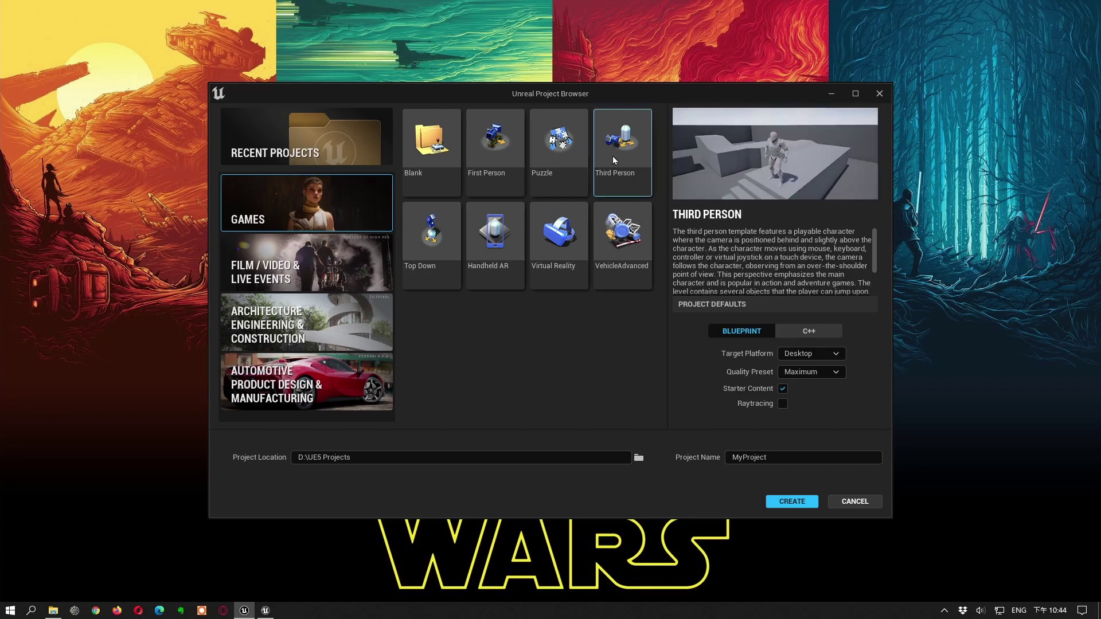
left_click(434, 243)
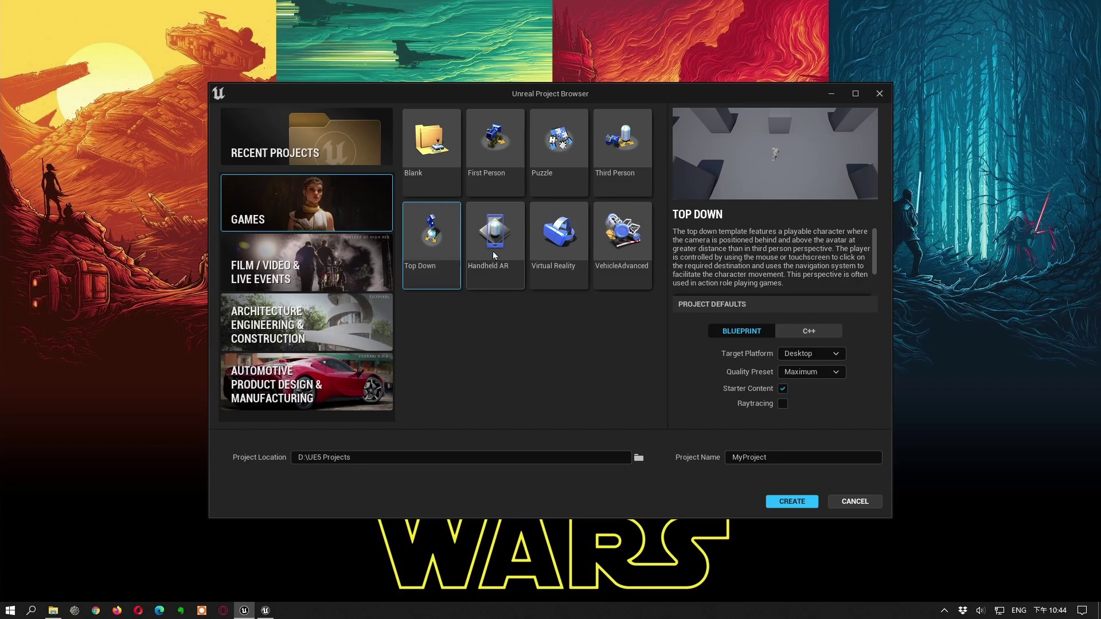
left_click(570, 247)
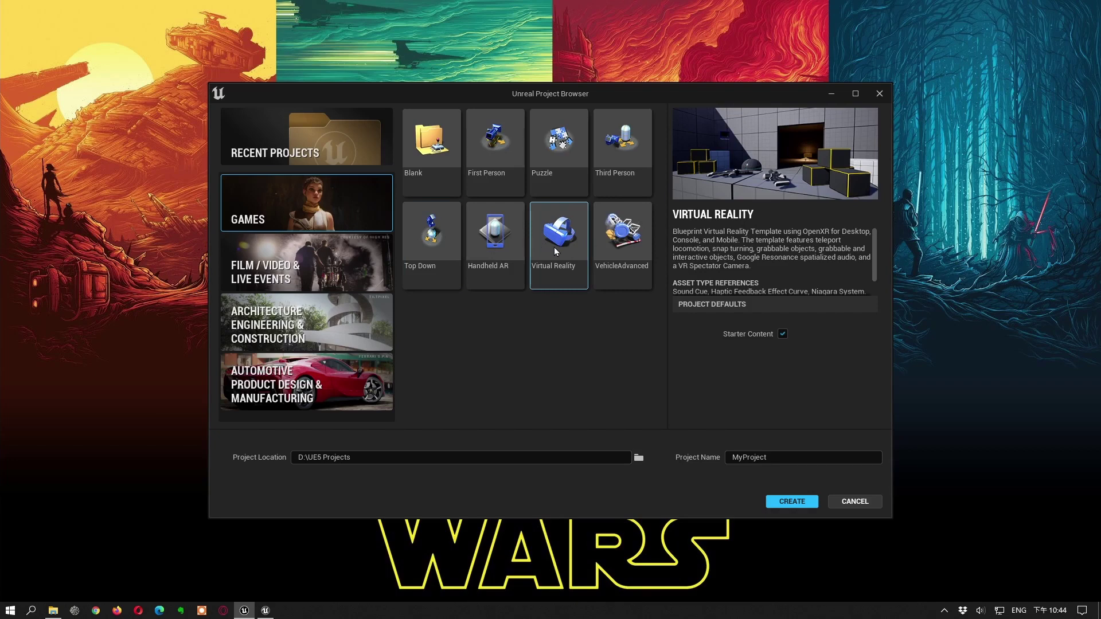
left_click(620, 250)
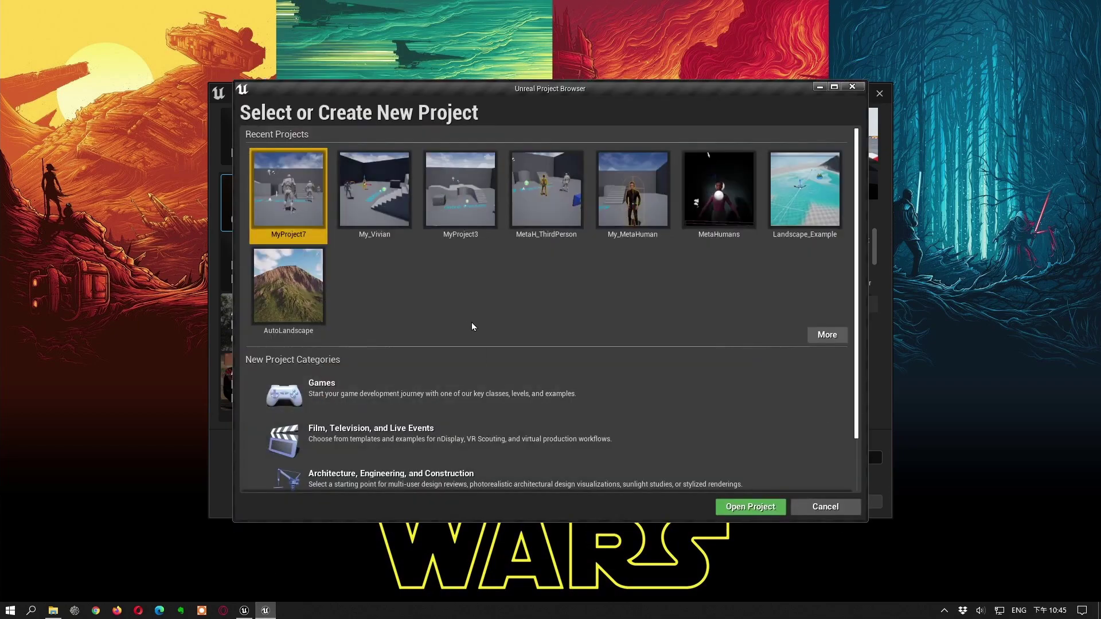
Open the Games templates in the older Unreal Project Browser, compare them with the newer browser's templates, and close the older browser
left_click(330, 405)
double_click(330, 405)
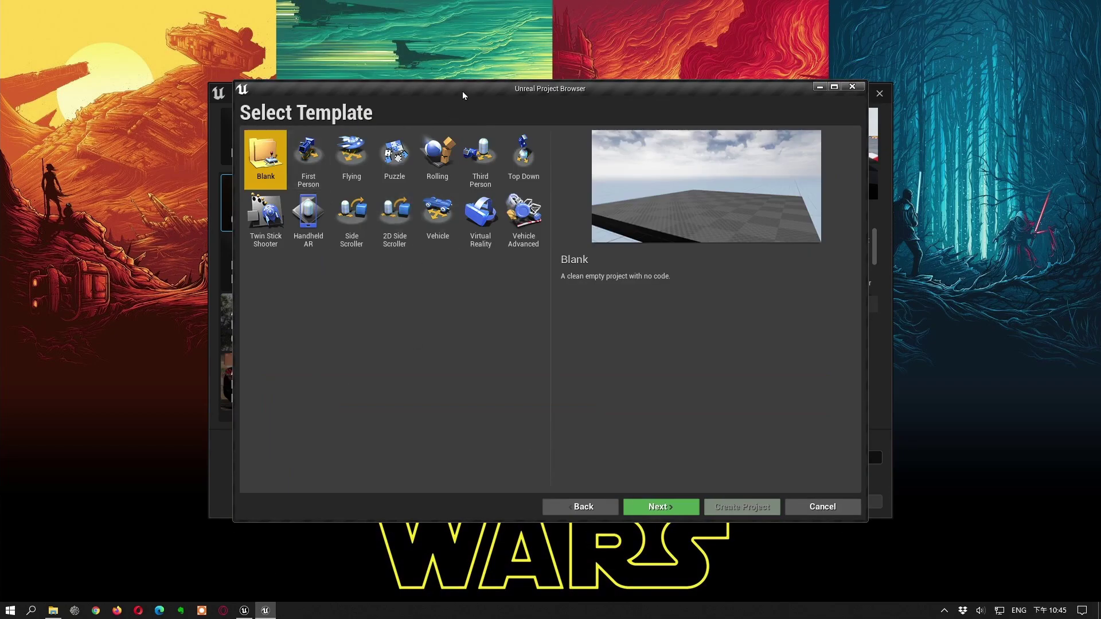
left_click_drag(464, 90, 636, 69)
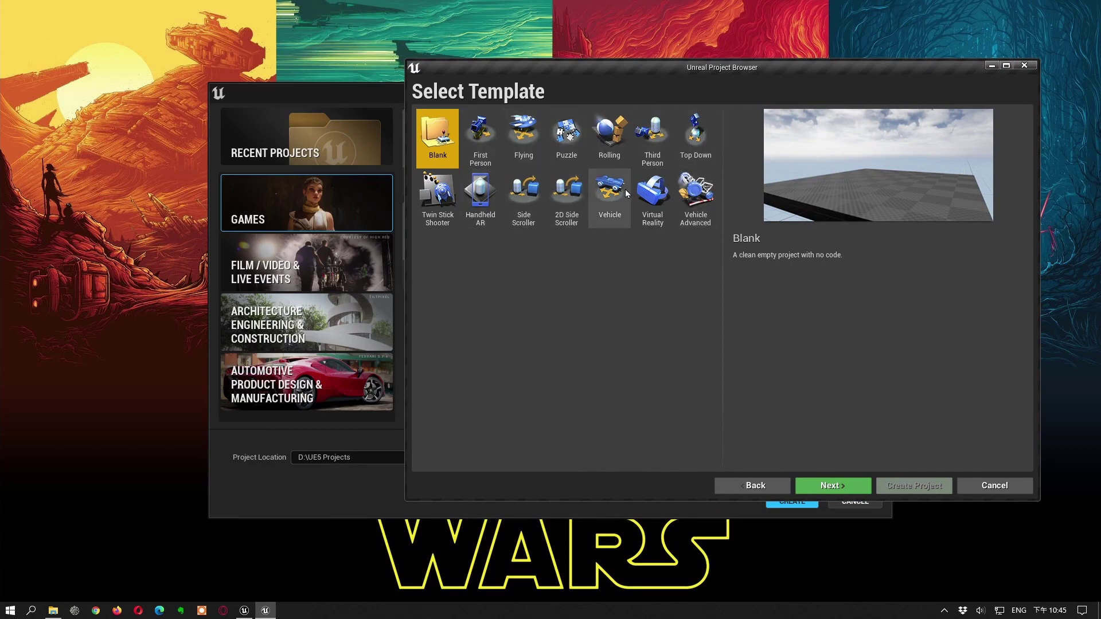
left_click(342, 96)
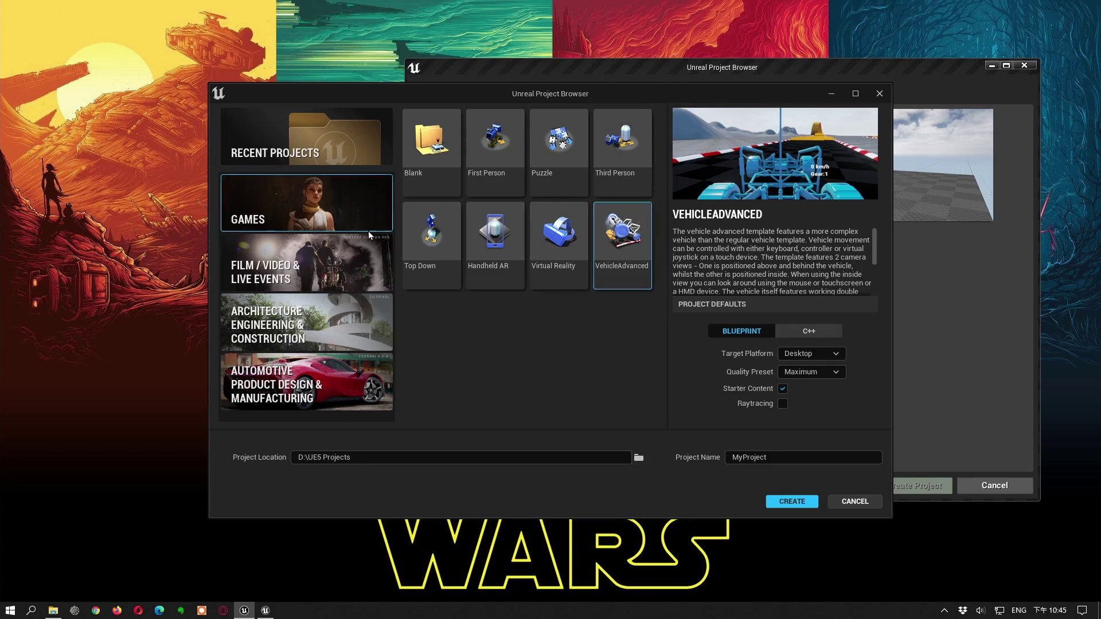
left_click(940, 291)
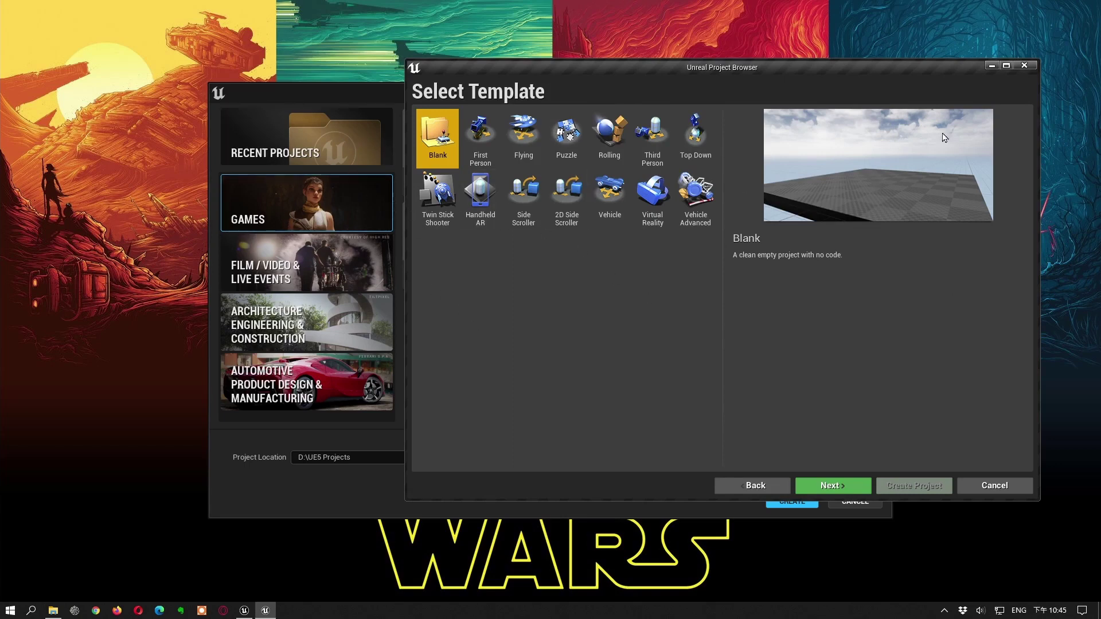
left_click(1024, 66)
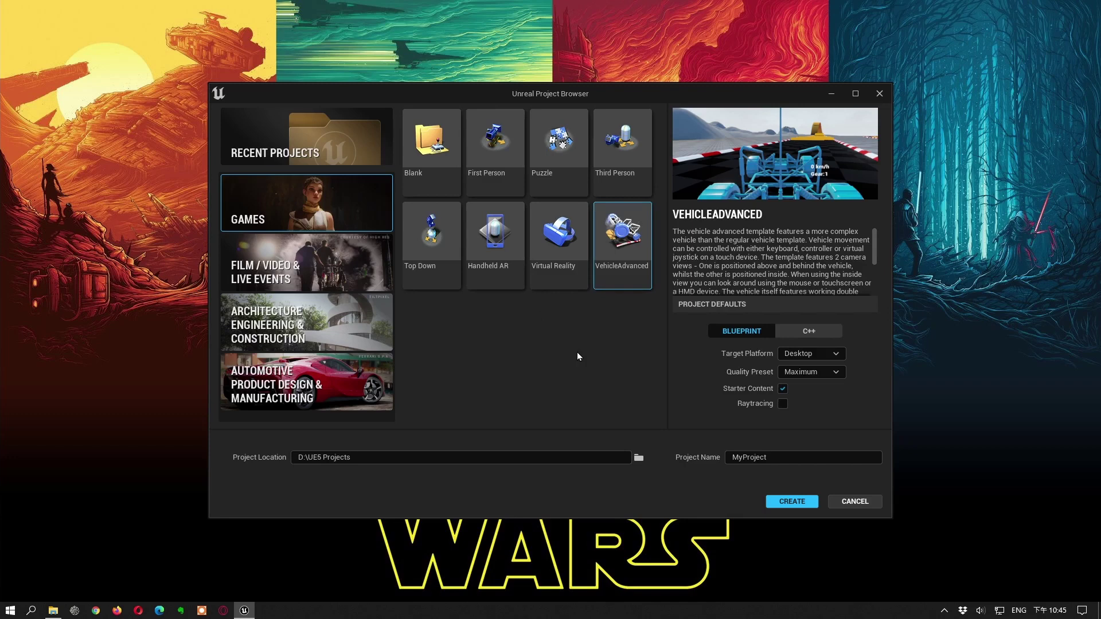
Select the Third Person template, try the Mobile target platform, and set the platform back to Desktop
left_click(621, 150)
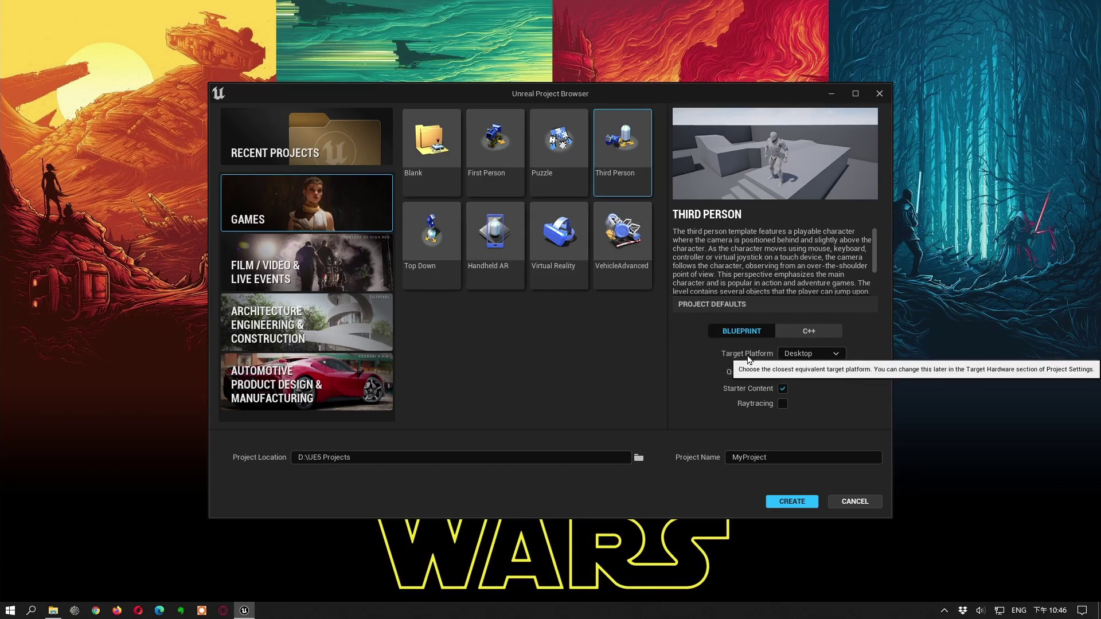
left_click(837, 354)
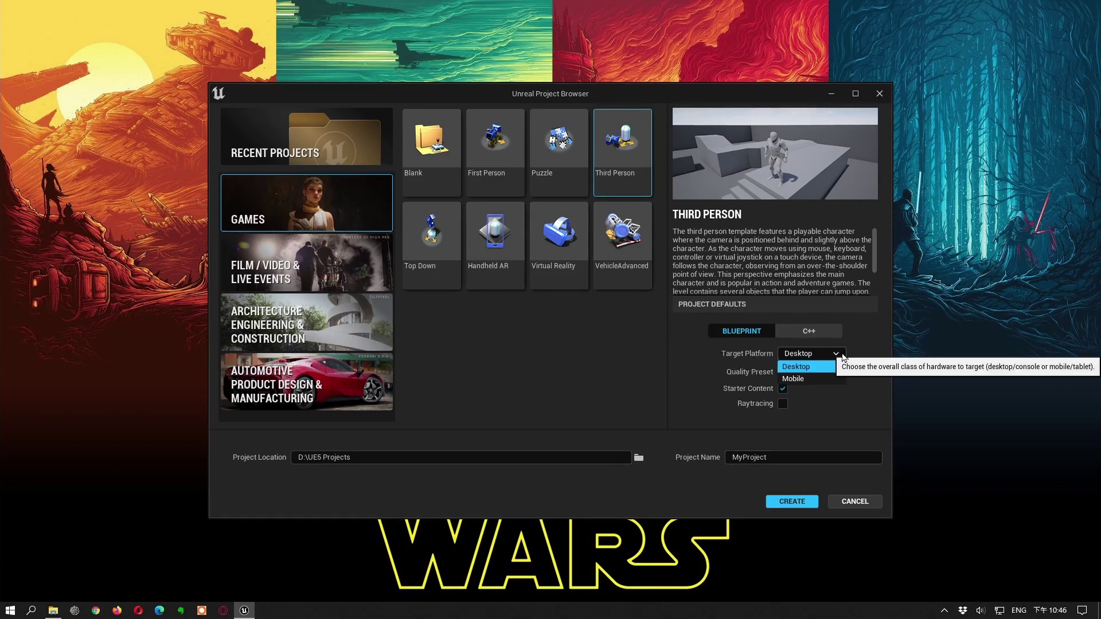
left_click(818, 381)
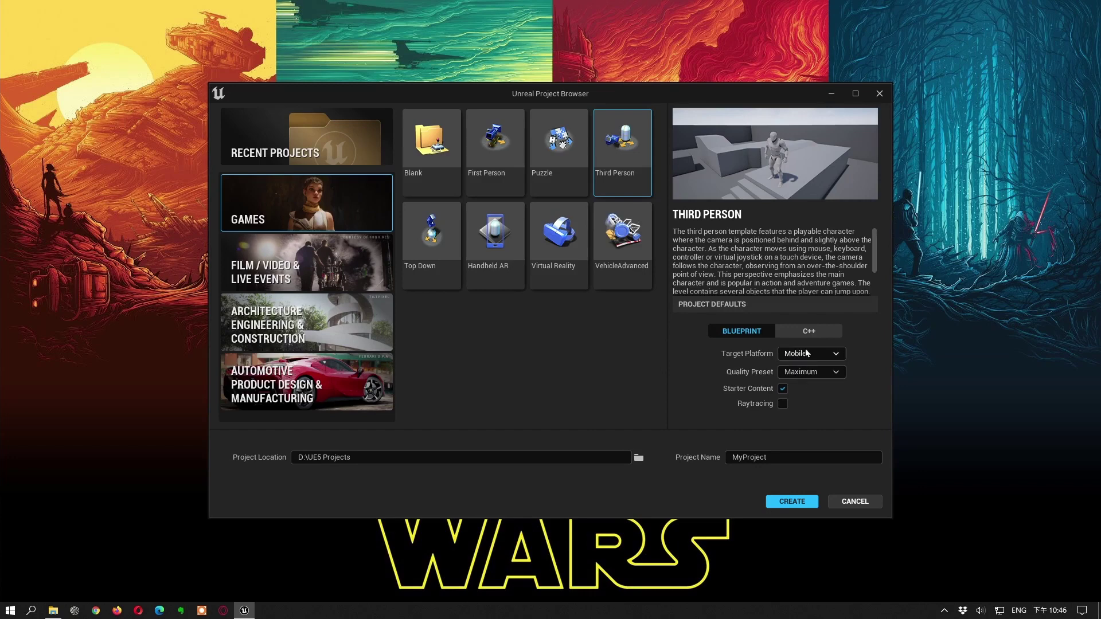
left_click(839, 353)
left_click(819, 366)
Try the Scalable quality preset for the Third Person project and set it back to Maximum
left_click(834, 372)
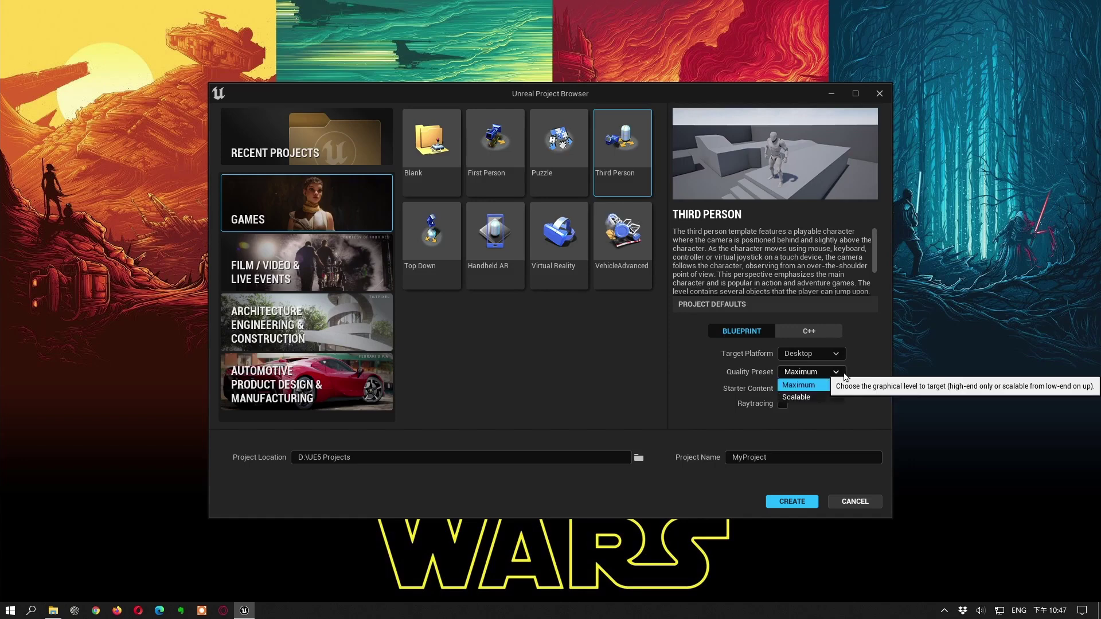
left_click(824, 398)
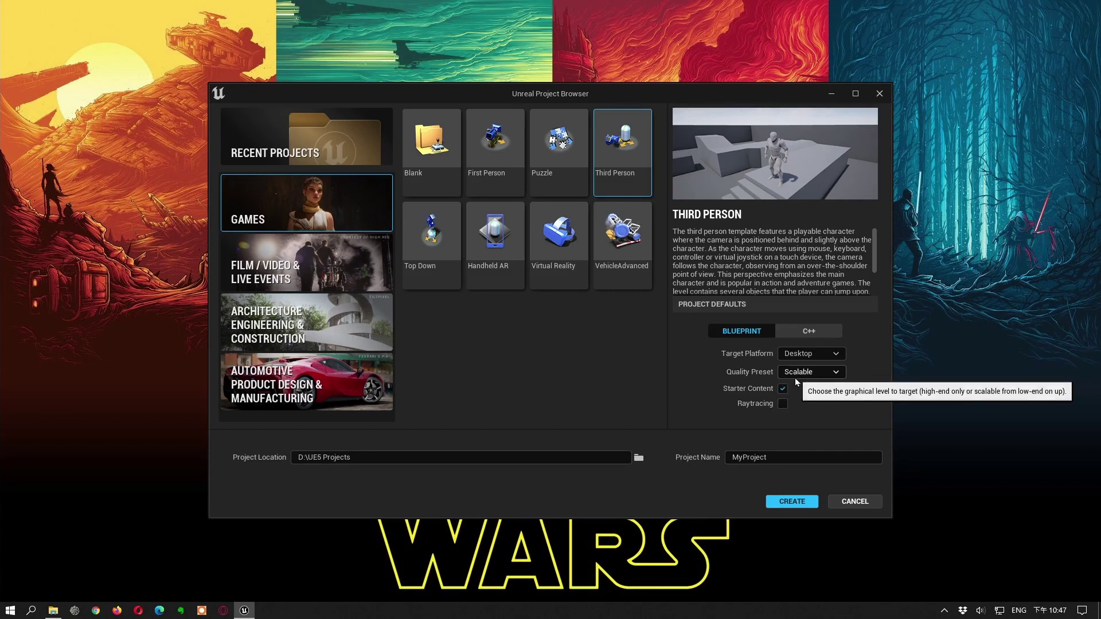
left_click(827, 372)
left_click(824, 386)
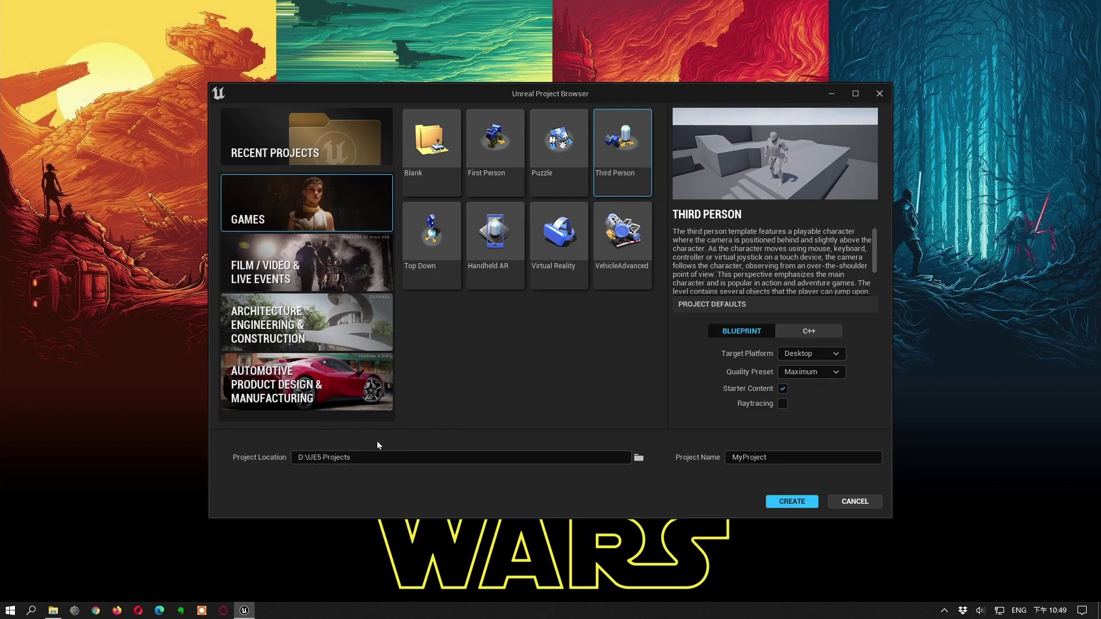
Browse the Backup (E:) drive as a possible project location and cancel the folder selection
left_click(639, 458)
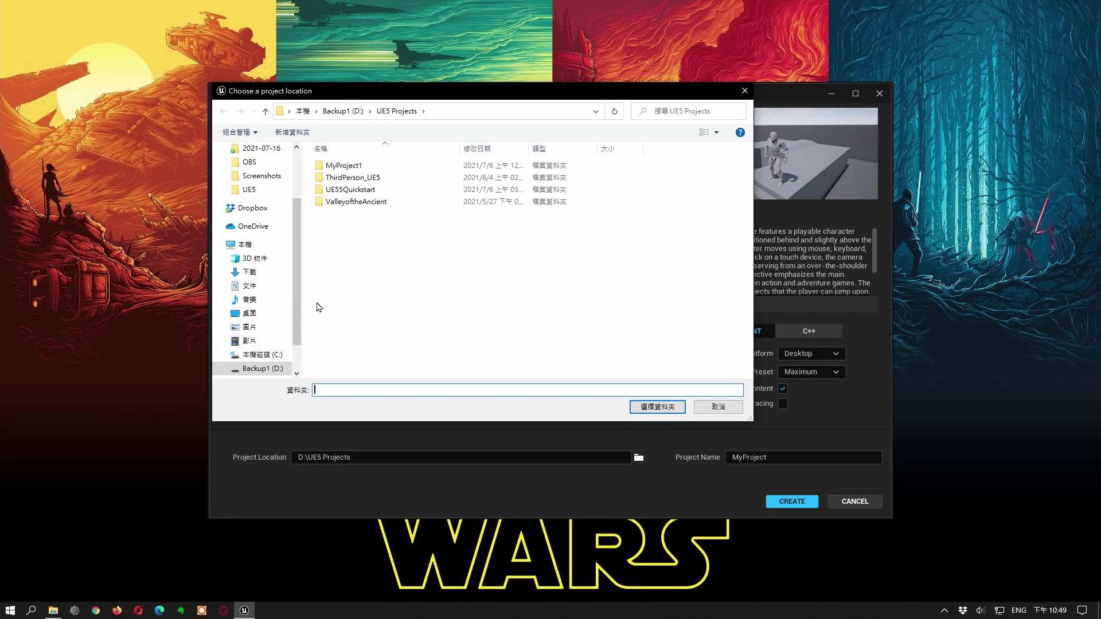
scroll(302, 320, "down", 1)
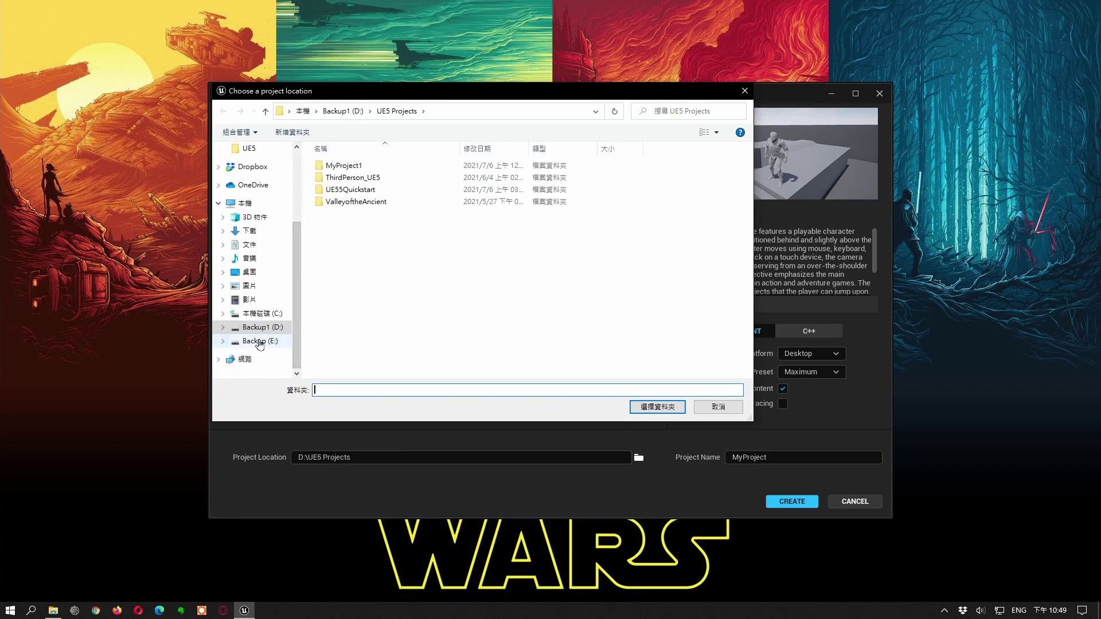
left_click(258, 341)
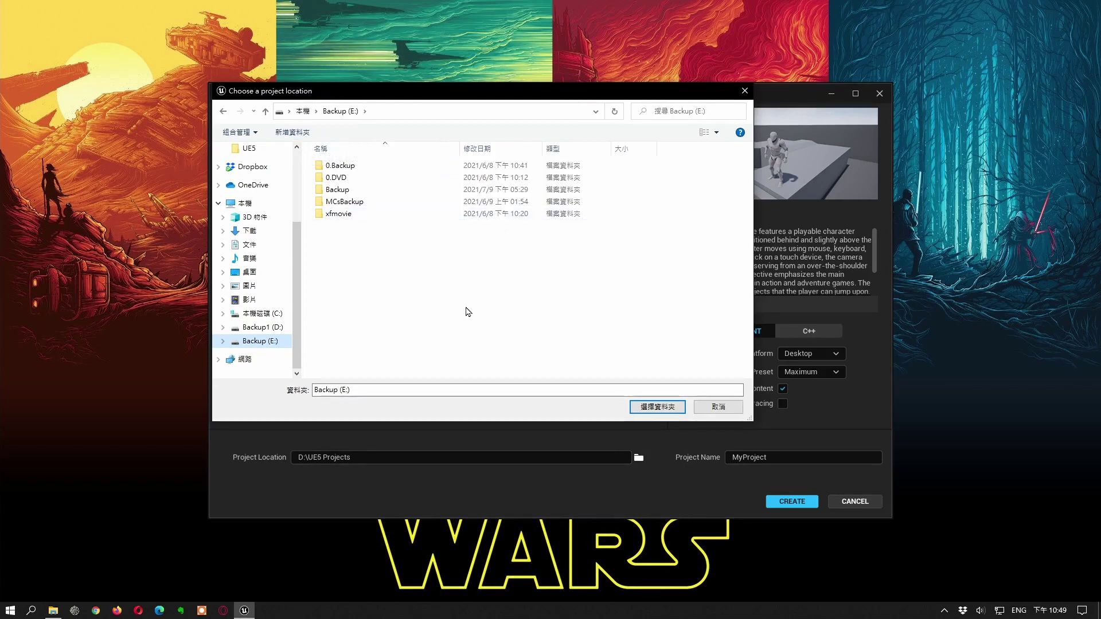
left_click(716, 407)
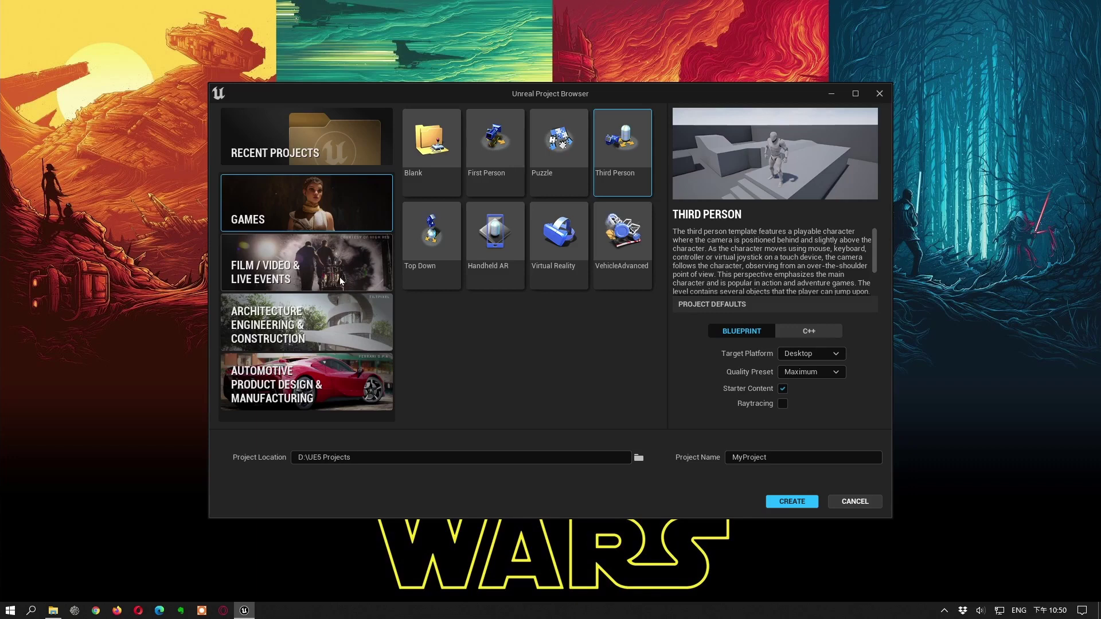
View the templates offered for Film / Video & Live Events, Architecture Engineering & Construction, and Automotive Product Design & Manufacturing
left_click(304, 276)
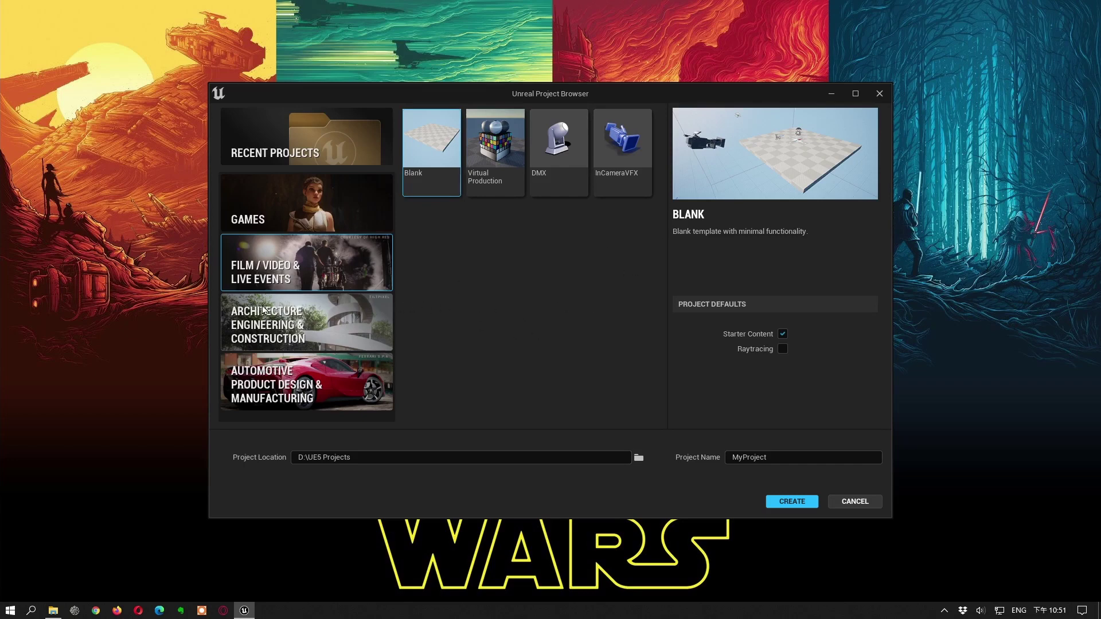
left_click(328, 329)
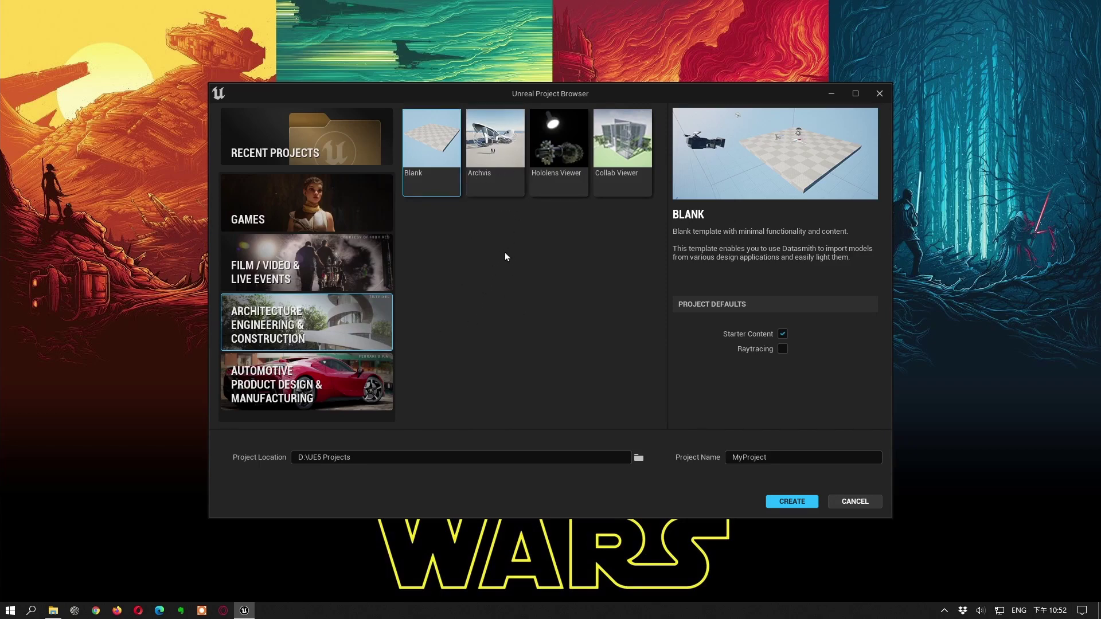
left_click(327, 395)
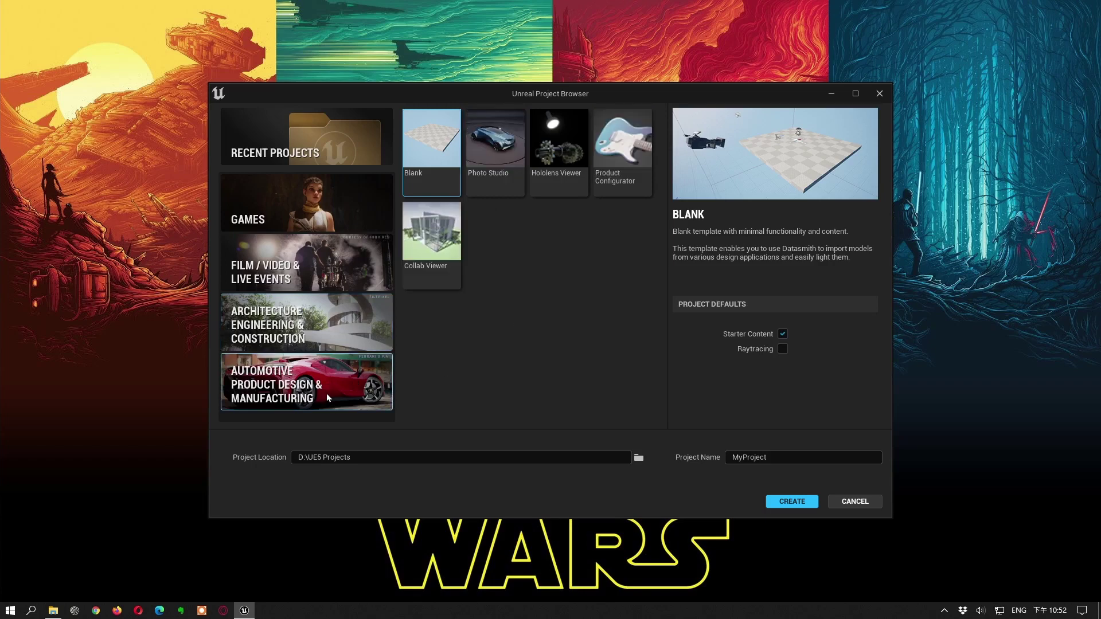